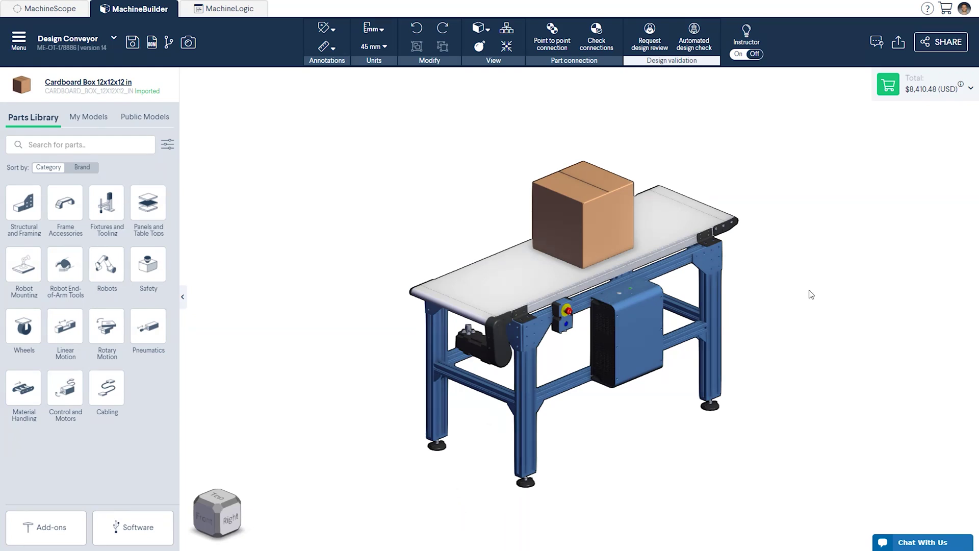
left_click(631, 244)
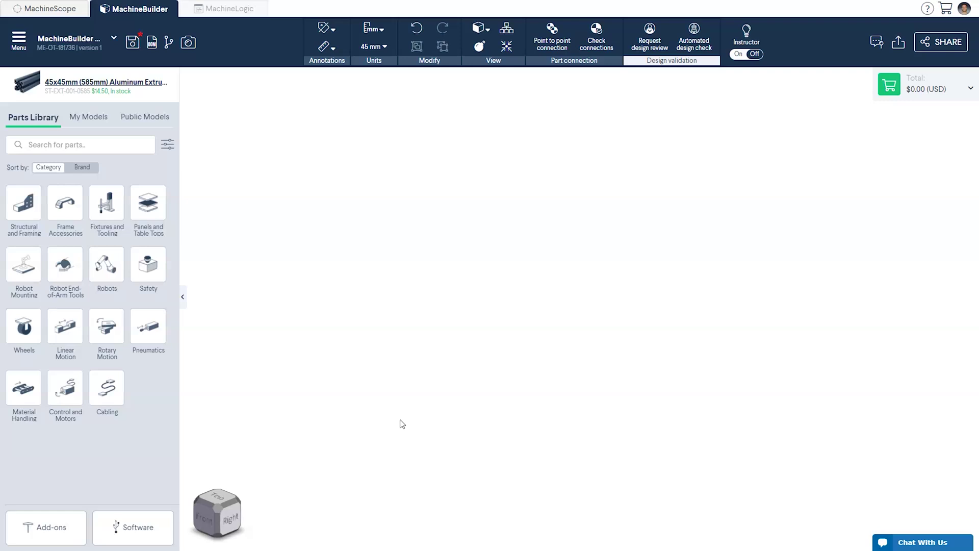
Insert the 457 mm wide belt conveyor from the material handling parts into the empty design and stretch it lengthwise
left_click(15, 402)
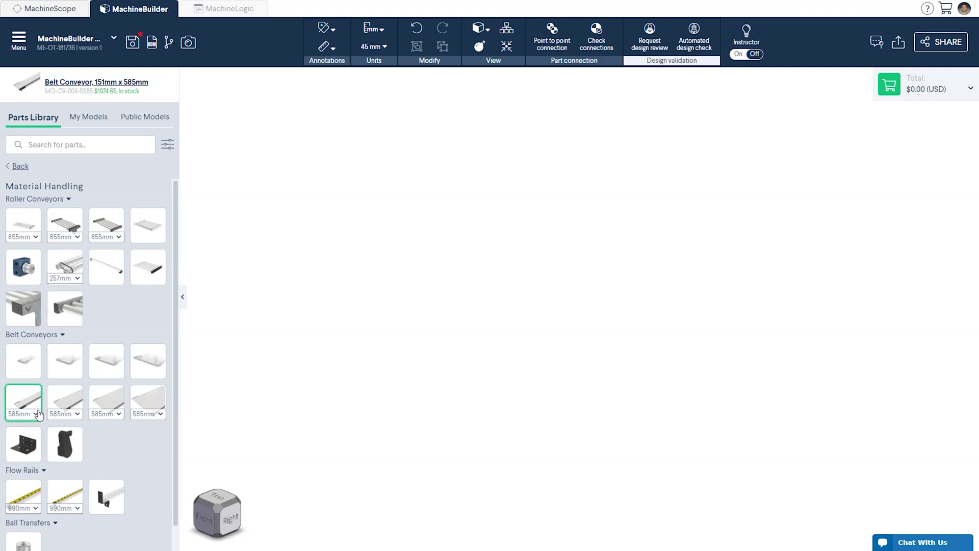
left_click(114, 414)
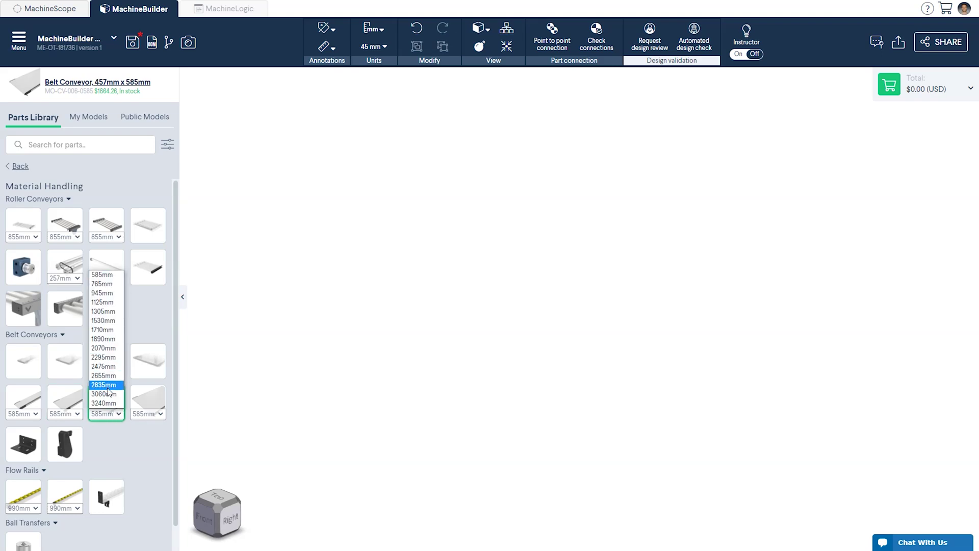
left_click(106, 427)
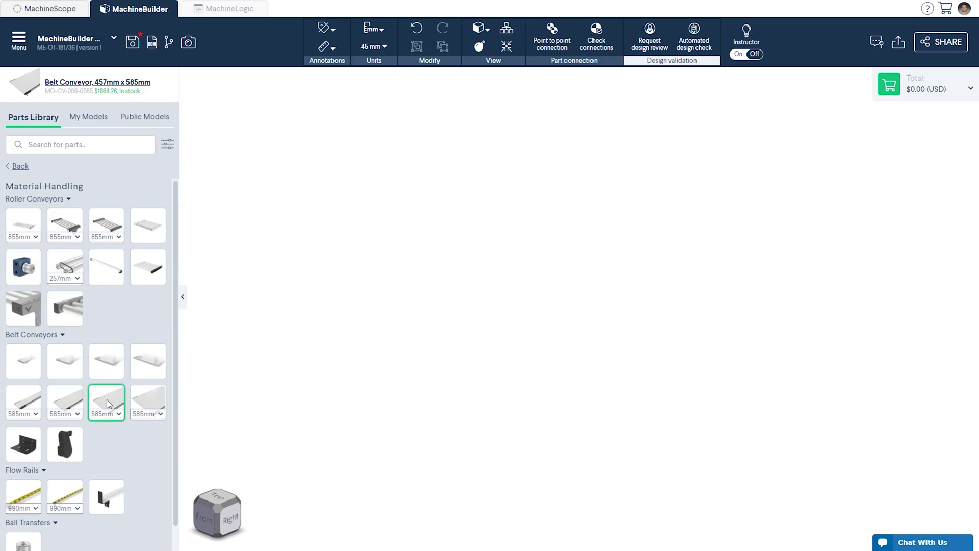
left_click_drag(106, 399, 693, 311)
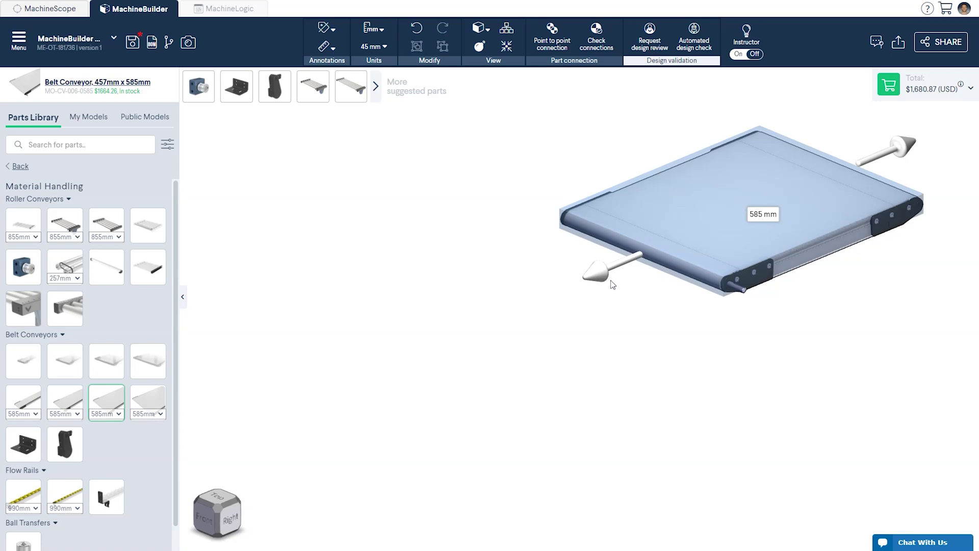
left_click_drag(606, 280, 274, 414)
left_click(244, 455)
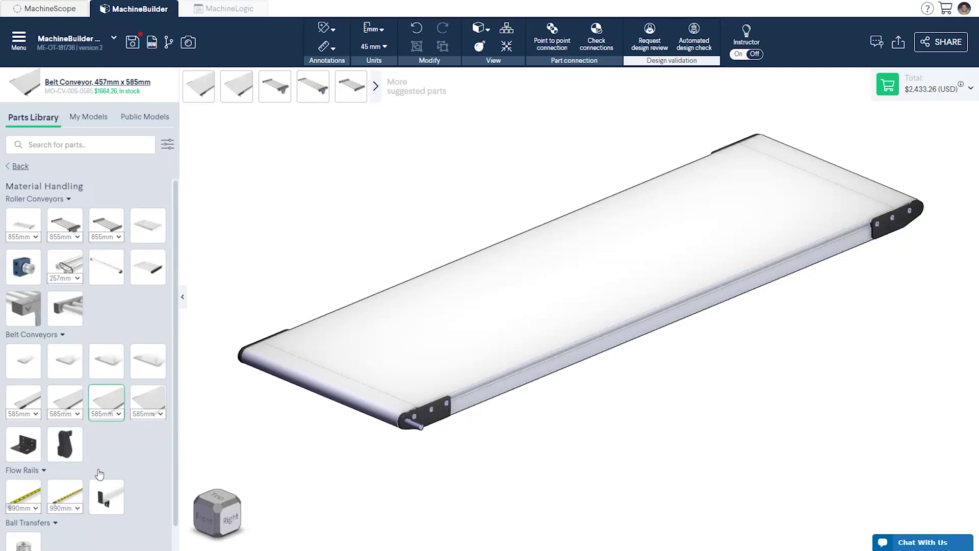
Attach two belt conveyor mounting brackets to the conveyor's drive-shaft side, one next to each end plate
left_click_drag(23, 444, 467, 403)
left_click(467, 401)
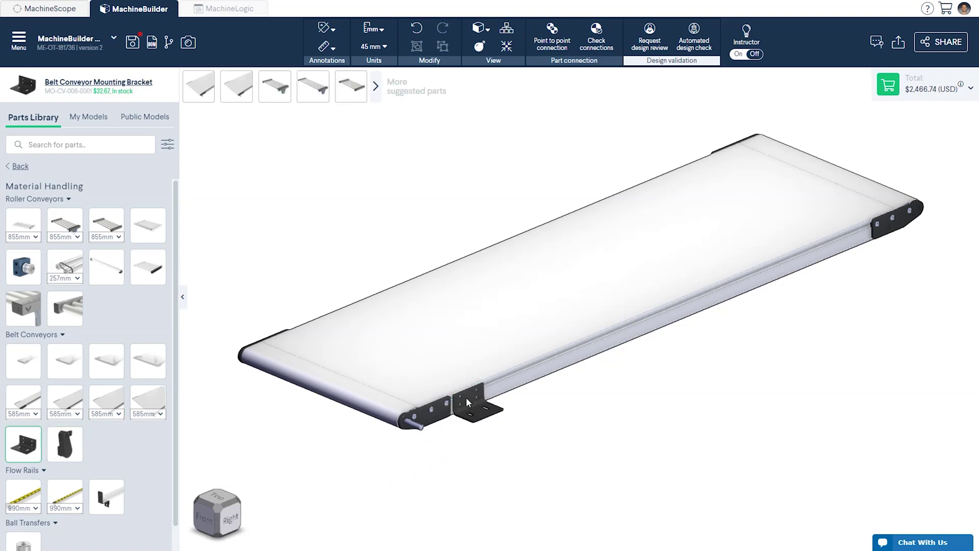
scroll(477, 414, "up", 5)
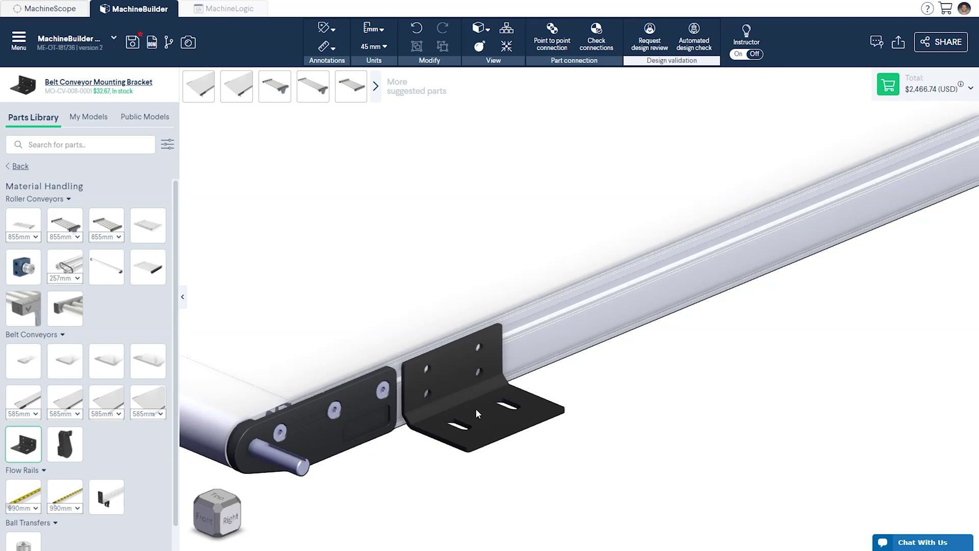
scroll(475, 408, "down", 5)
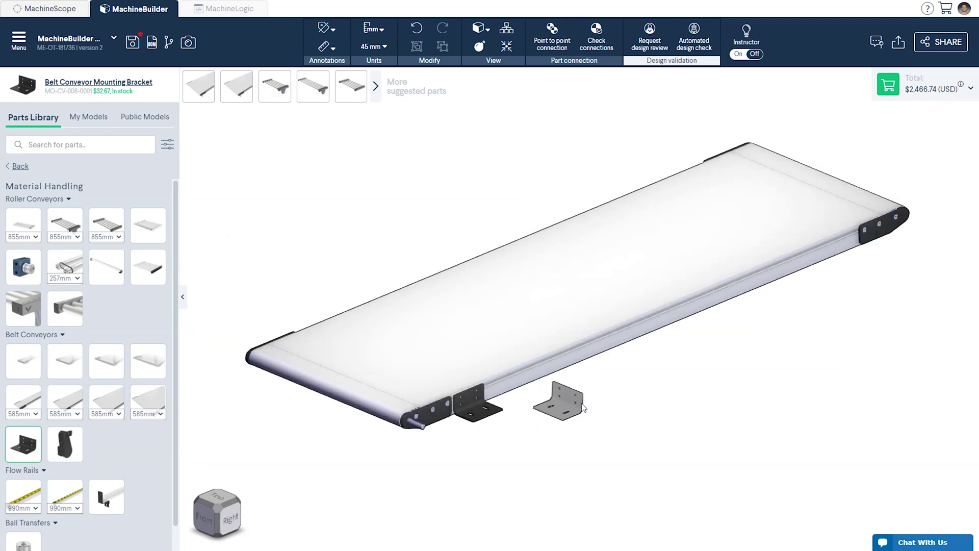
left_click(836, 260)
left_click(840, 245)
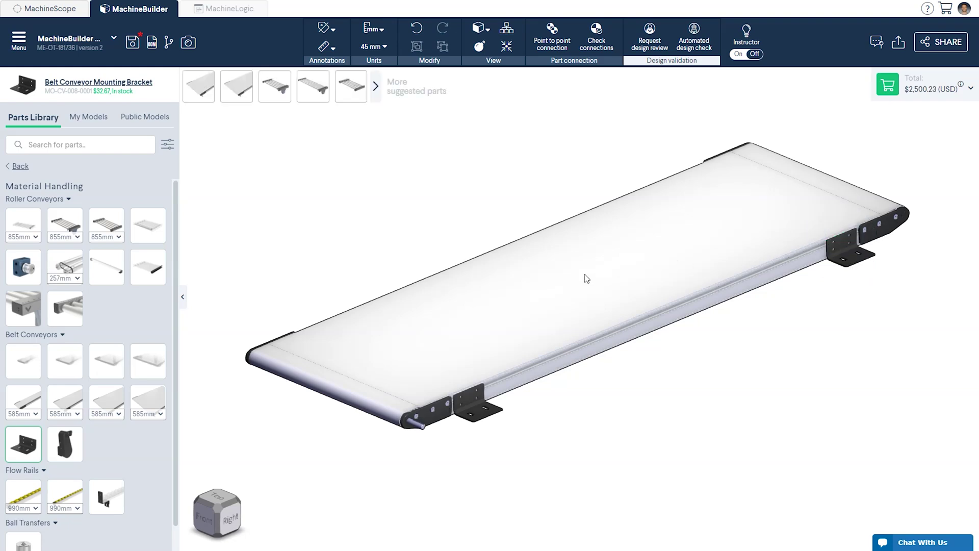
Attach two more mounting brackets to the opposite side of the conveyor, one next to each end plate
right_click_drag(585, 276, 694, 286)
left_click(711, 381)
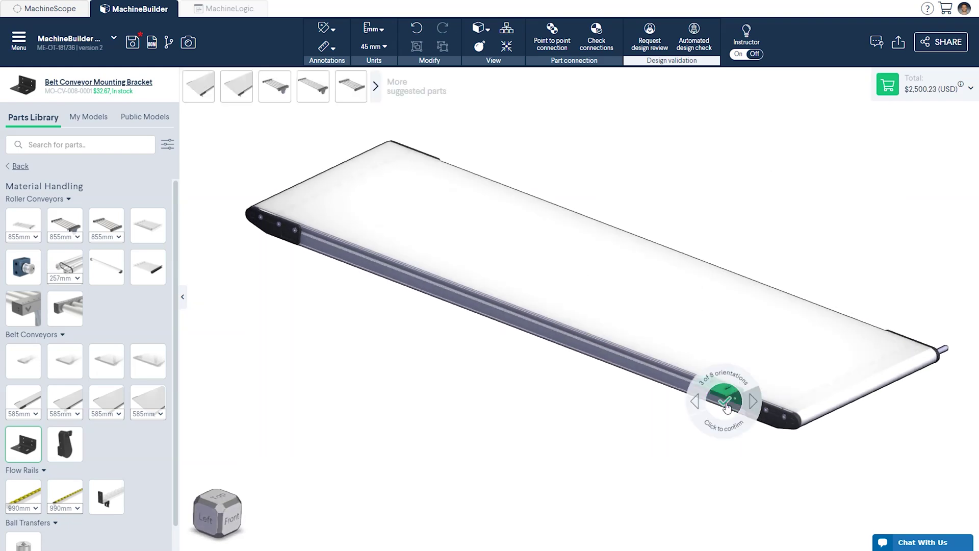
left_click(730, 398)
left_click(309, 237)
left_click(309, 238)
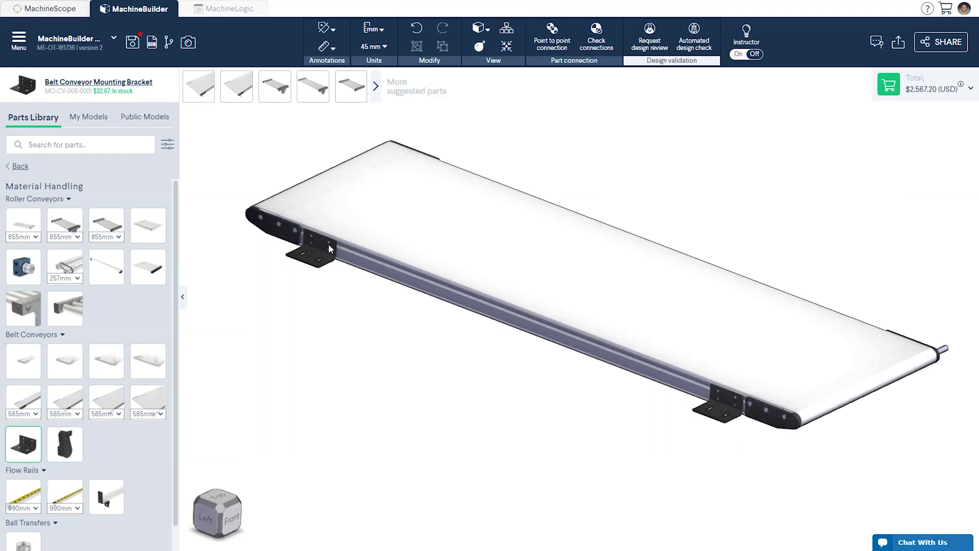
Fit the motor mount for Dorner belt conveyors onto the conveyor's protruding drive shaft
right_click_drag(583, 275, 483, 287)
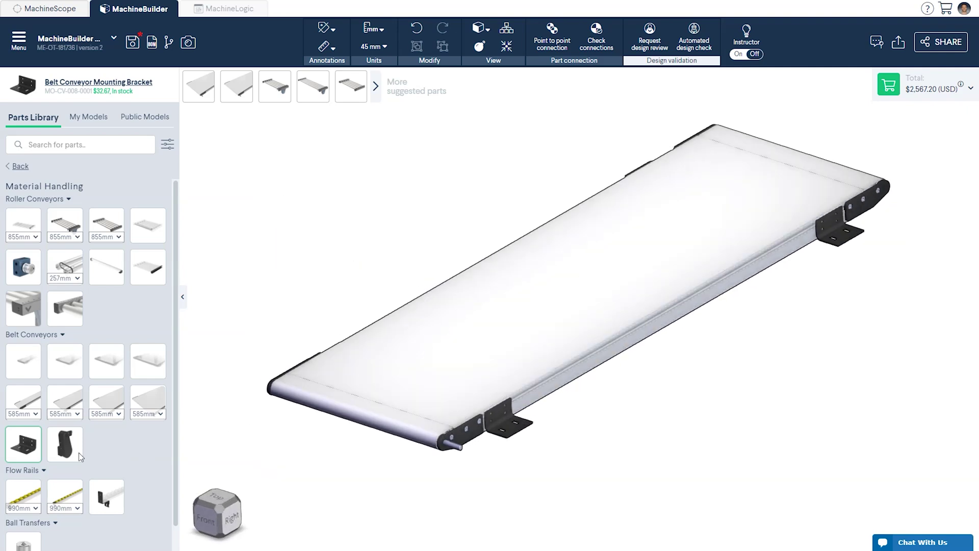
left_click_drag(79, 452, 397, 486)
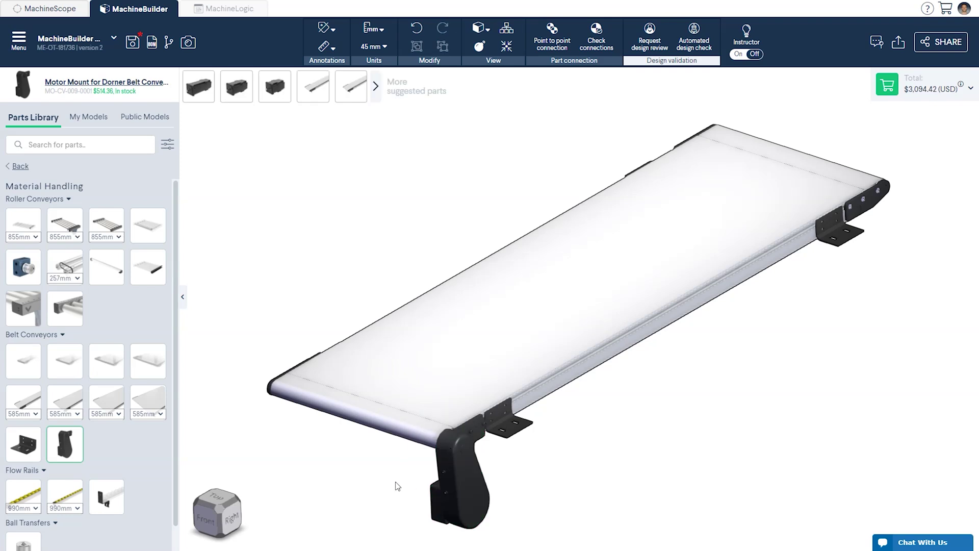
left_click(220, 509)
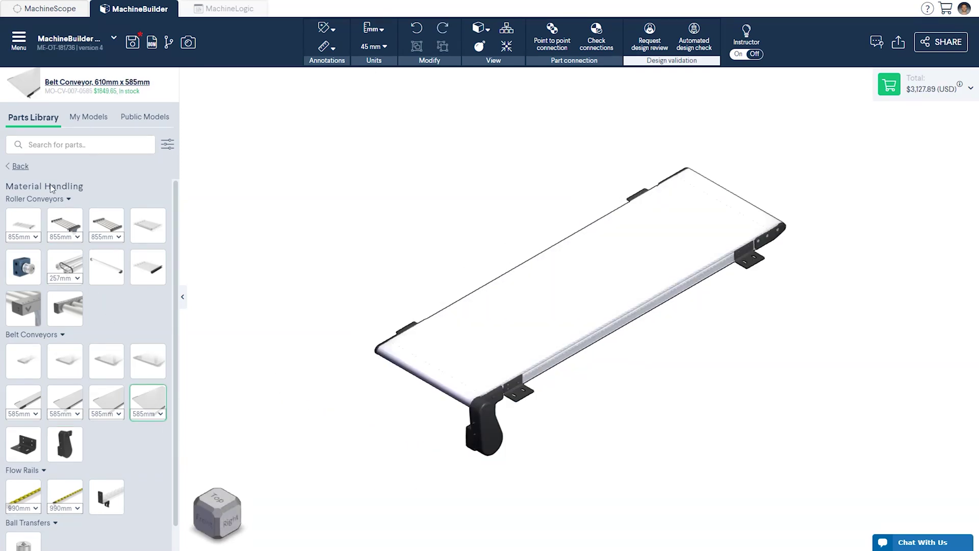
Lay out two parallel 45x45 mm side extrusions, 1035 mm long, and join their far ends with a 585 mm 45x90 mm extrusion
left_click(32, 126)
left_click(24, 204)
left_click_drag(65, 224, 553, 179)
left_click_drag(23, 224, 243, 230)
key("ctrl+c")
key("ctrl+v")
left_click(581, 176)
left_click(568, 160)
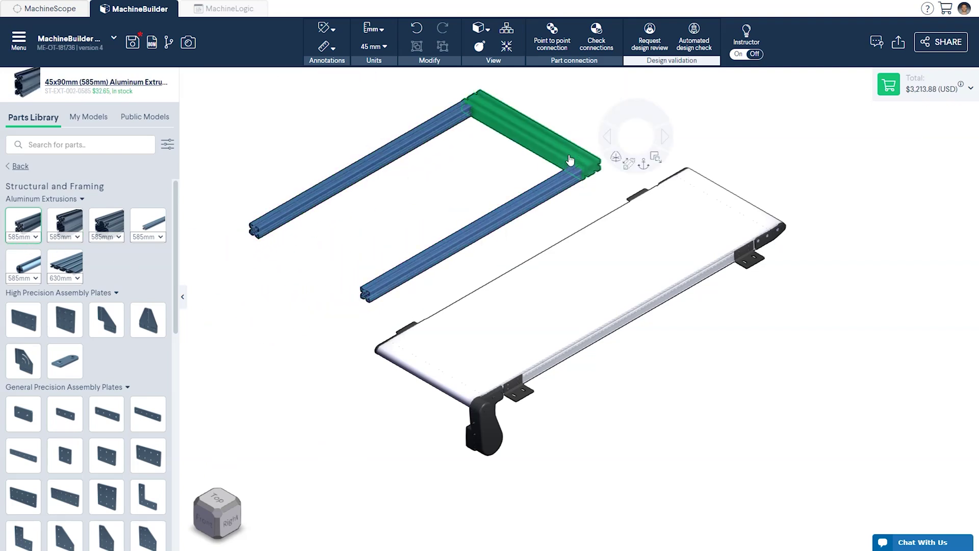
Copy the 45x90 mm cross extrusion to the frame's open end and join the conveyor's mounting brackets to the frame
key("ctrl+c")
key("ctrl+v")
left_click(255, 229)
left_click(303, 232)
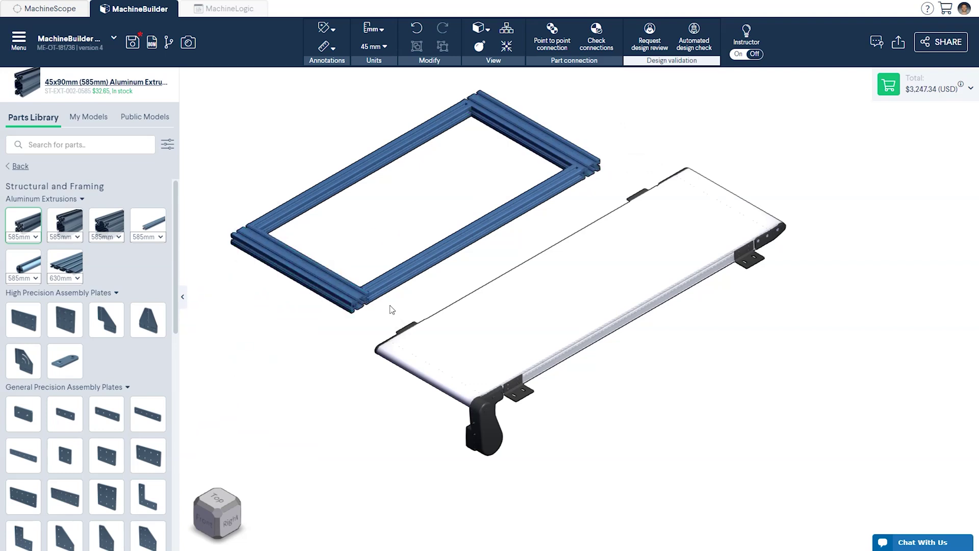
left_click_drag(513, 393, 352, 293)
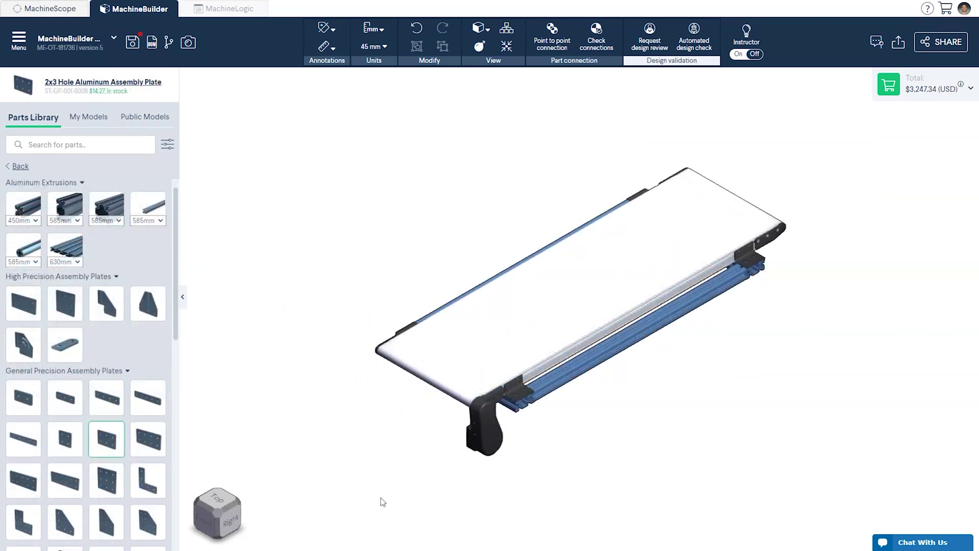
Place a vertical 45x90 mm leg under a frame corner, lengthen it to 675 mm, and add a matching leg at the motor-side corner
right_click_drag(523, 470, 439, 423)
left_click_drag(440, 424, 427, 273)
right_click_drag(428, 271, 456, 136)
left_click_drag(141, 210, 357, 265)
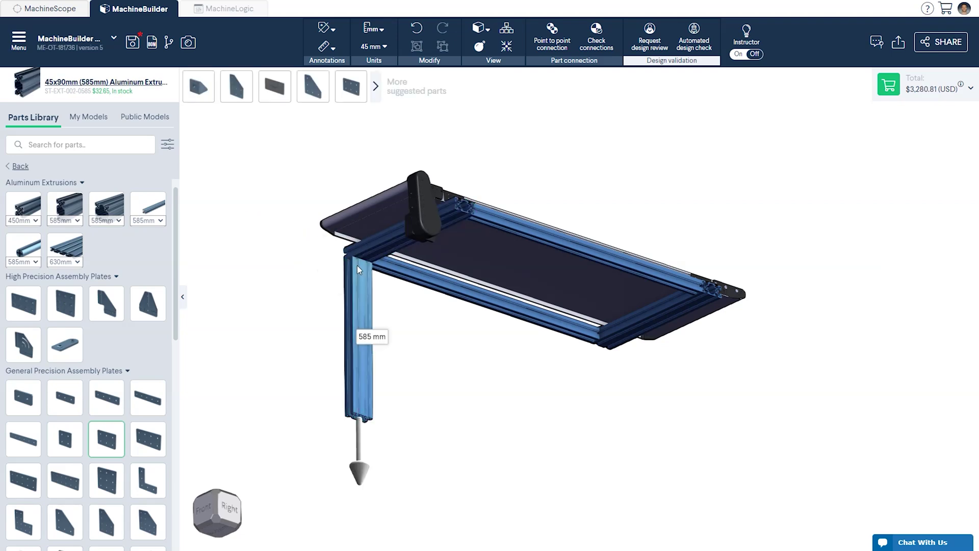
left_click_drag(360, 432, 360, 453)
left_click_drag(365, 369, 458, 219, "ctrl")
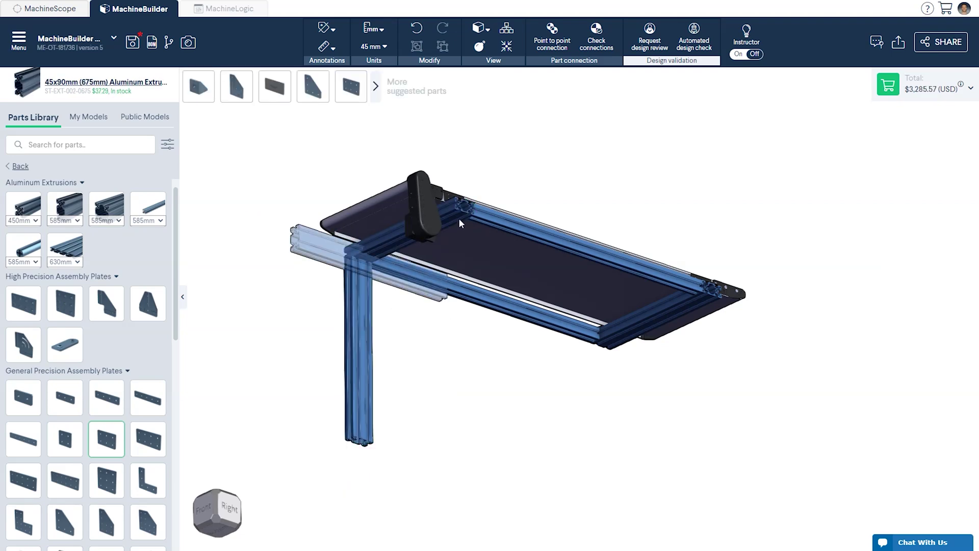
left_click_drag(459, 218, 459, 218, "ctrl")
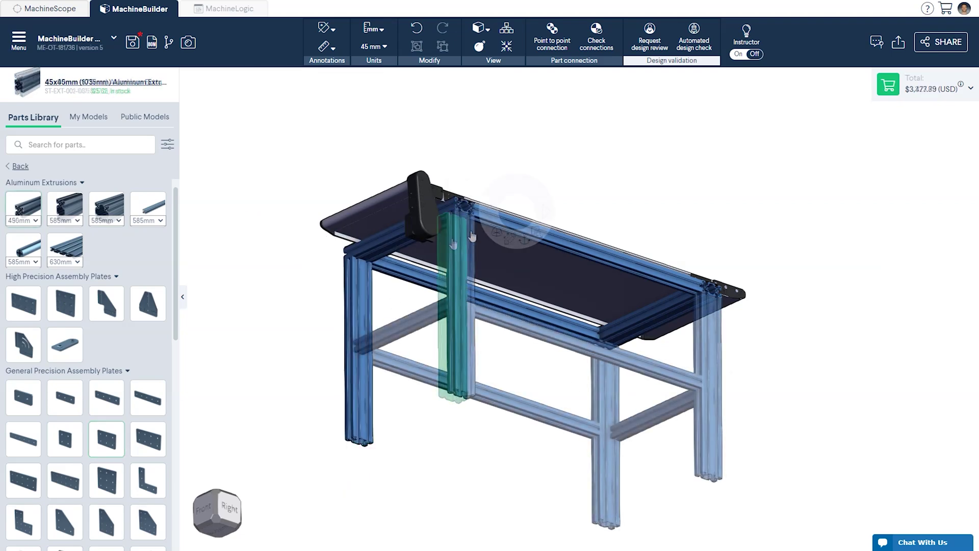
Fasten the motor-side leg to the frame with a large 90-degree joint assembly plate outside and a smaller one on the adjacent face
scroll(464, 219, "up", 4)
scroll(109, 383, "down", 2)
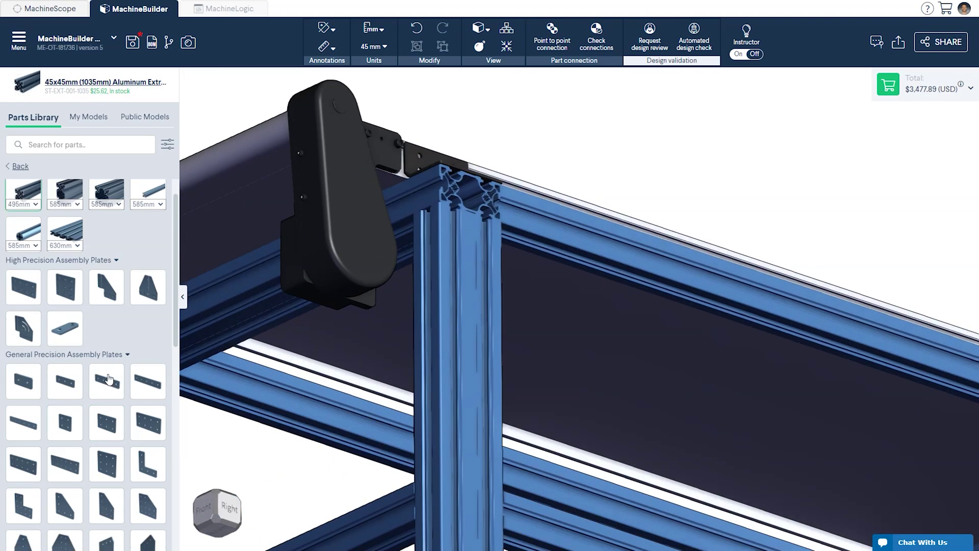
left_click_drag(106, 420, 458, 198)
left_click(459, 201)
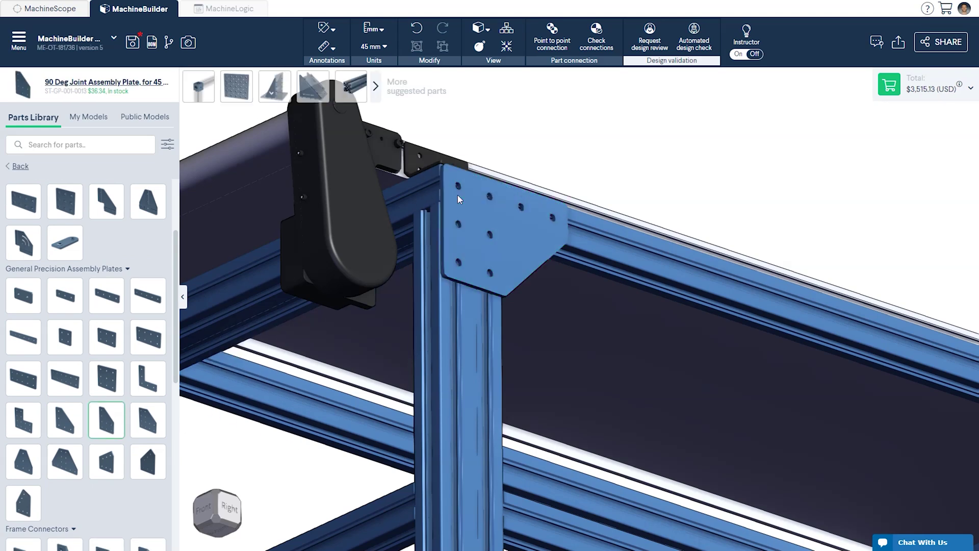
left_click_drag(65, 420, 428, 213)
Add die cast gussets with locators under the two lower crossbars where they meet the motor-side leg
scroll(428, 213, "down", 2)
scroll(433, 224, "up", 3)
scroll(148, 462, "down", 3)
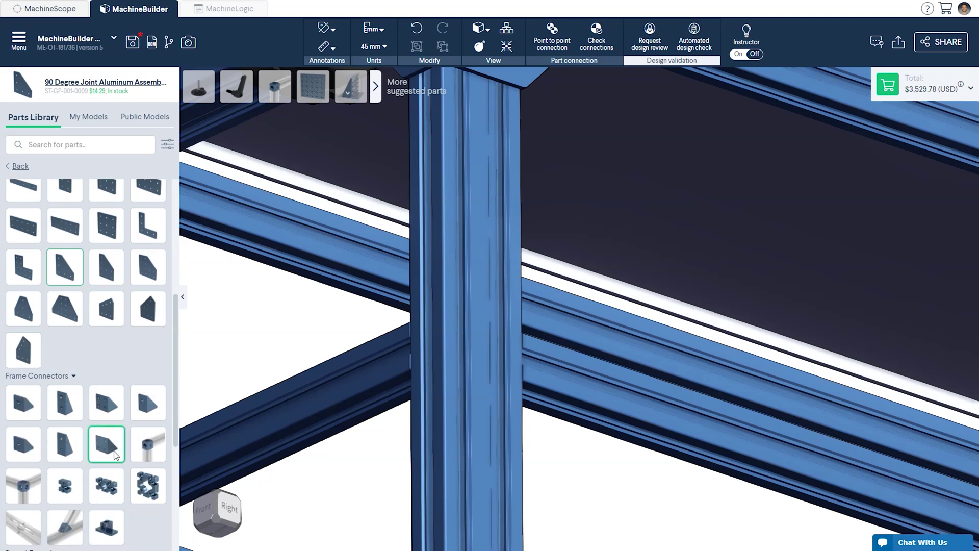
left_click(22, 414)
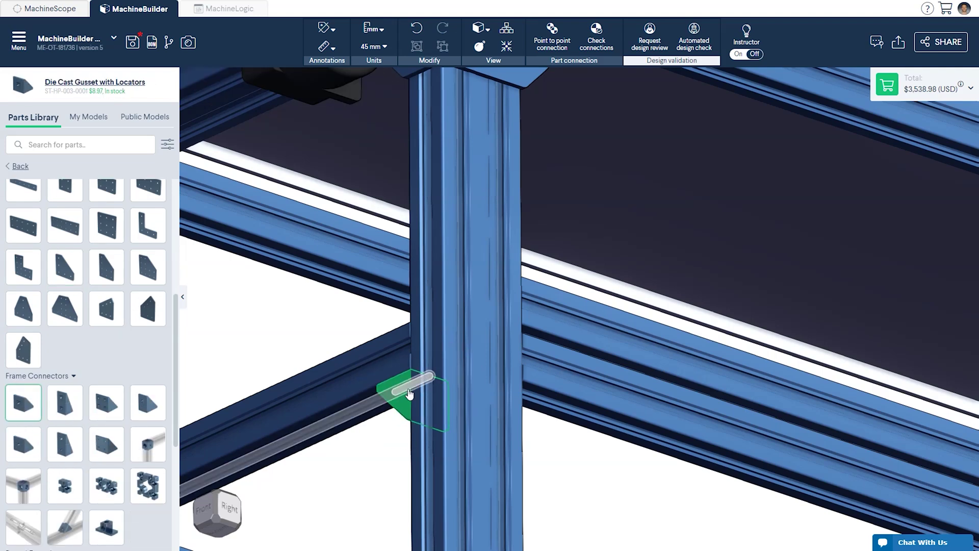
left_click(411, 394)
left_click(531, 397)
Fit an 88x43mm aluminum mounting plate and a leveling foot to the bottom end of the leg
scroll(532, 397, "down", 3)
scroll(510, 345, "up", 2)
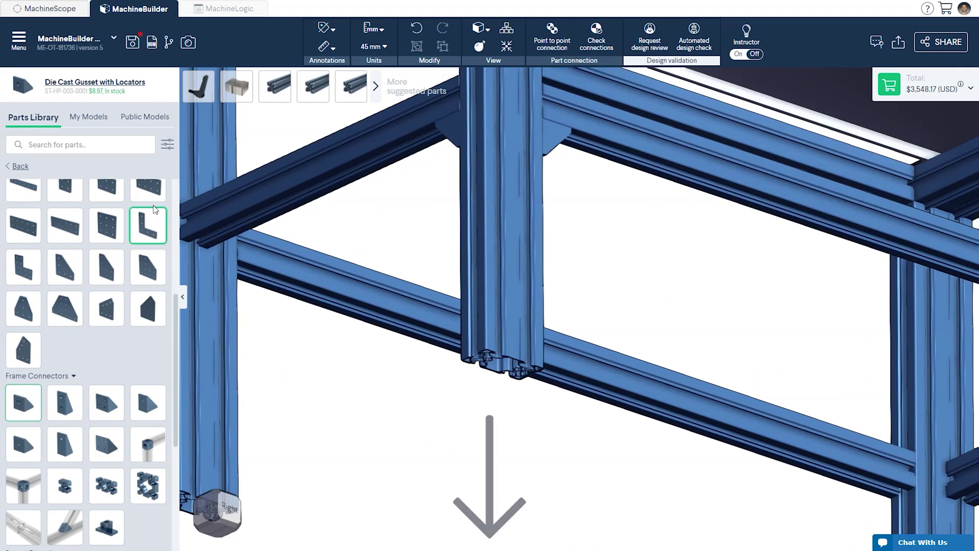
left_click(21, 165)
left_click(67, 199)
scroll(102, 357, "down", 5)
left_click(147, 448)
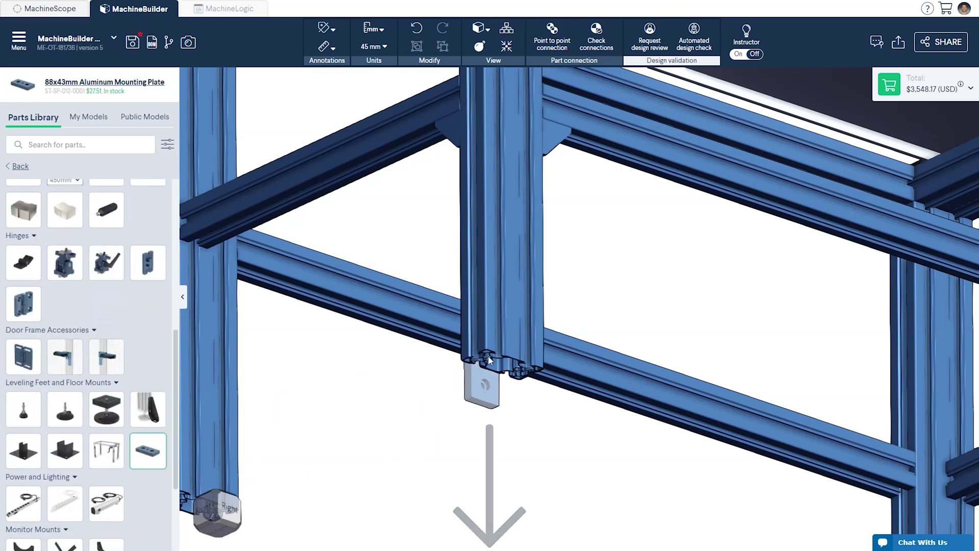
left_click_drag(106, 408, 503, 365)
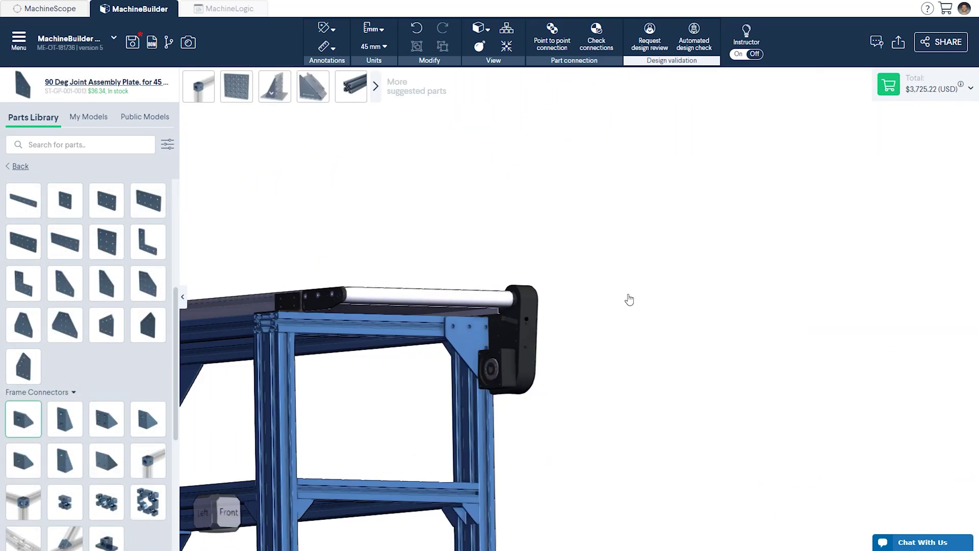
Attach a 90-degree joint assembly plate at the upper corner joint between leg and frame on the opposite side of the table
left_click_drag(23, 418, 368, 368)
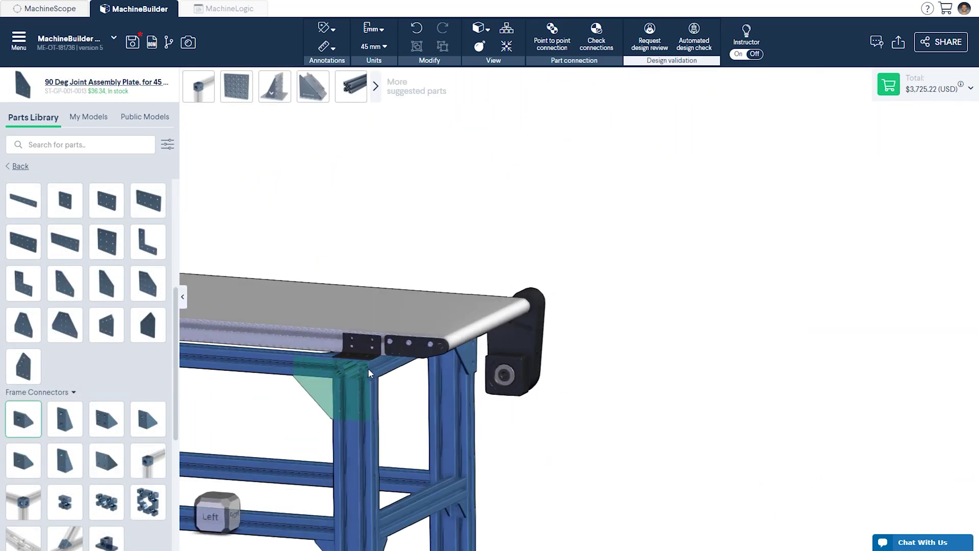
left_click_drag(368, 368, 368, 368)
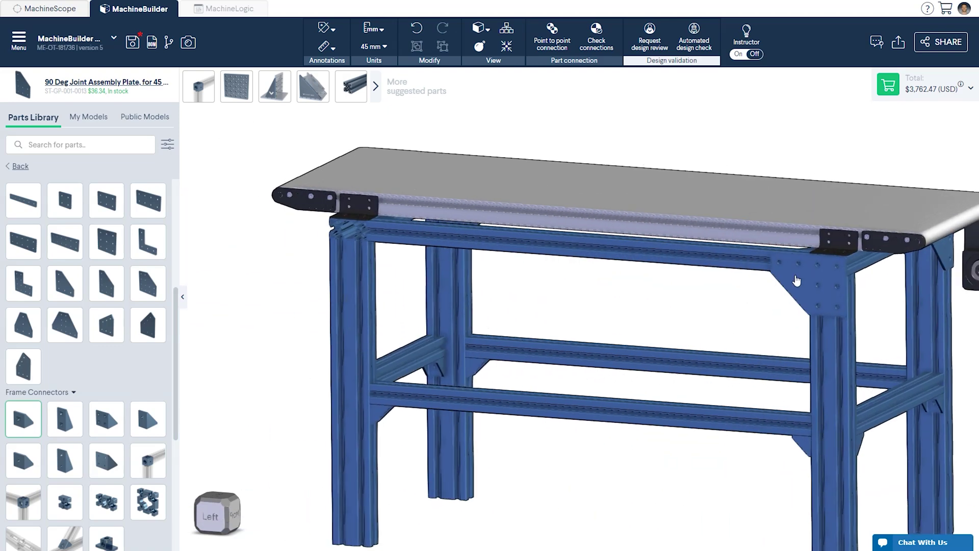
left_click_drag(797, 280, 356, 239, "ctrl")
left_click_drag(943, 255, 851, 270, "ctrl")
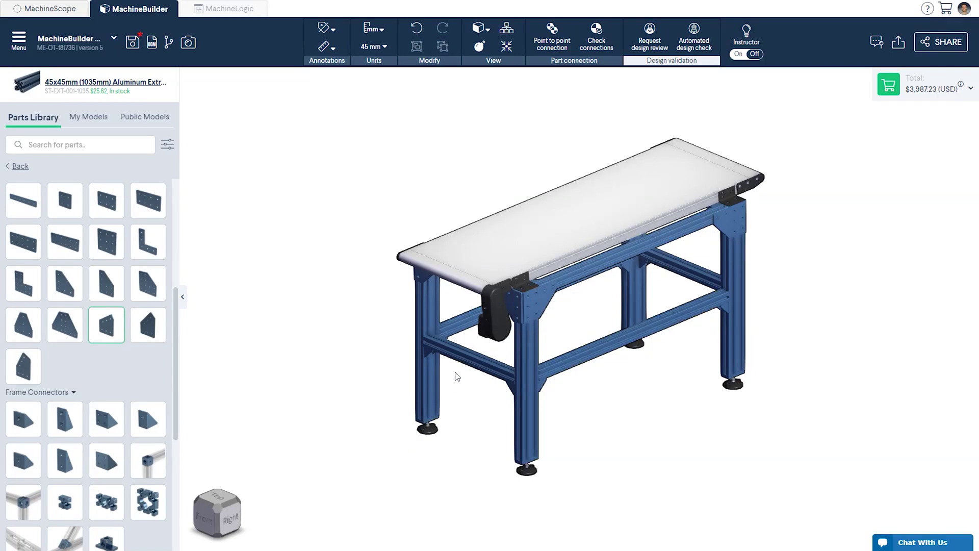
Select both 1035 mm 45x45 mm side extrusions beneath the conveyor to examine how they support it
middle_click_drag(507, 270, 471, 321)
mouse_move(471, 321)
right_mouse_down()
mouse_move(470, 349)
mouse_move(456, 323)
right_mouse_up()
left_click(419, 257)
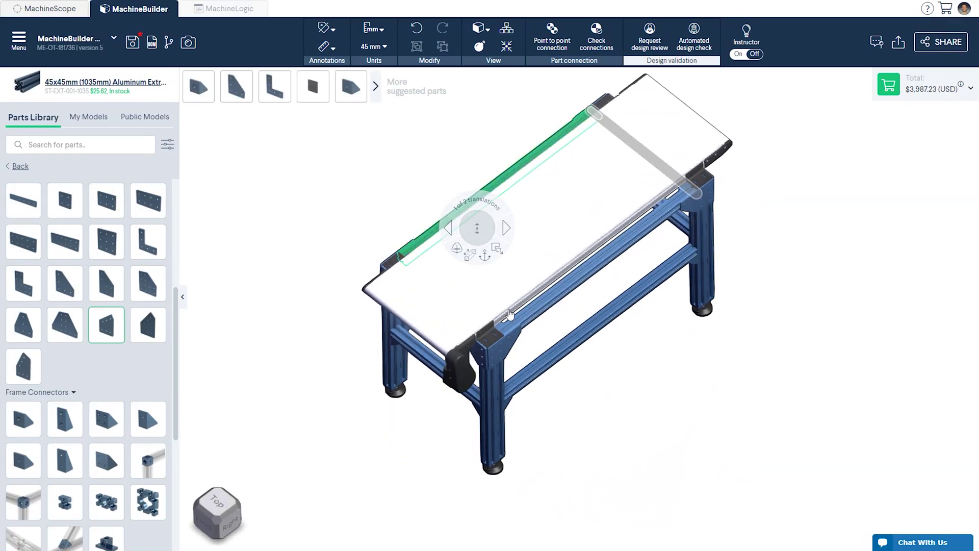
left_click(518, 321, "shift")
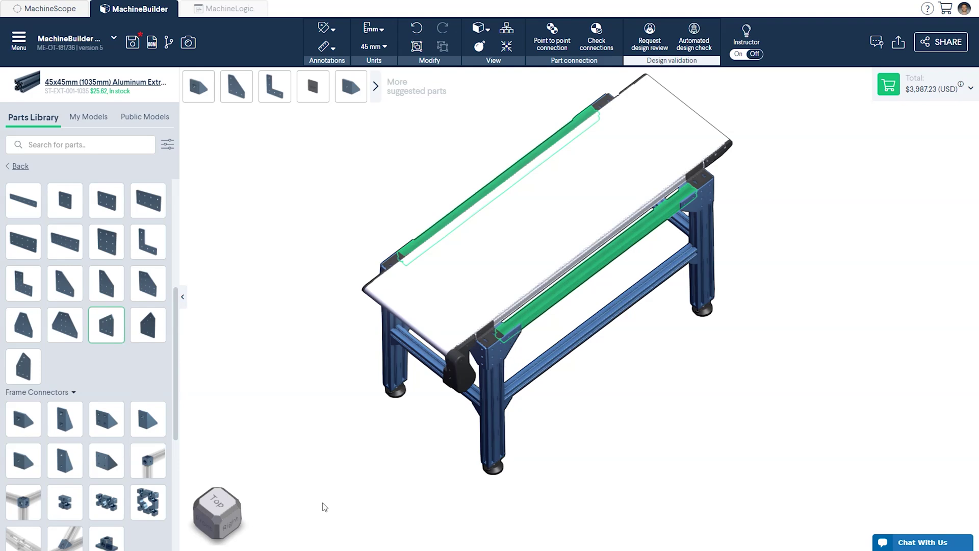
left_click(301, 514)
left_click(219, 518)
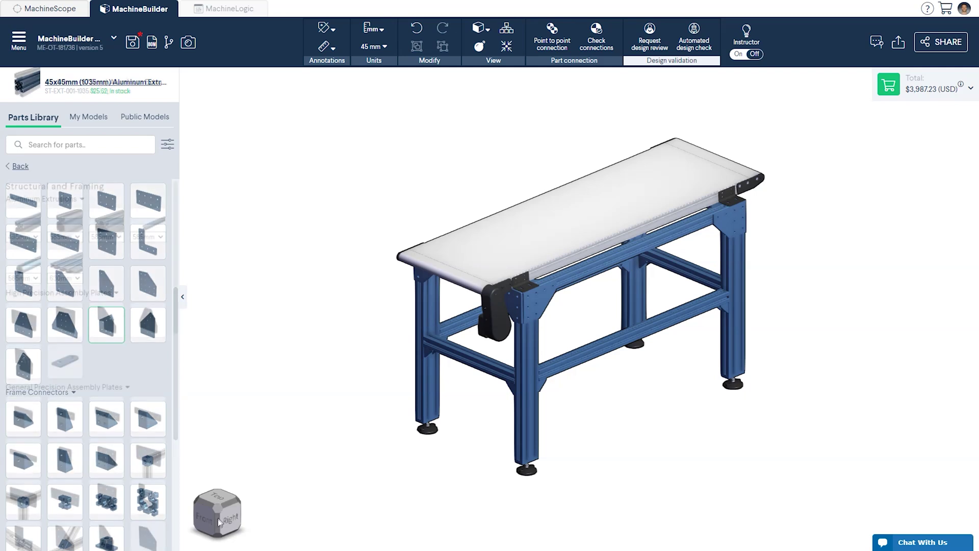
Mount a MachineMotion 2 - One Drive controller on the long side of the frame between the legs
left_click(38, 130)
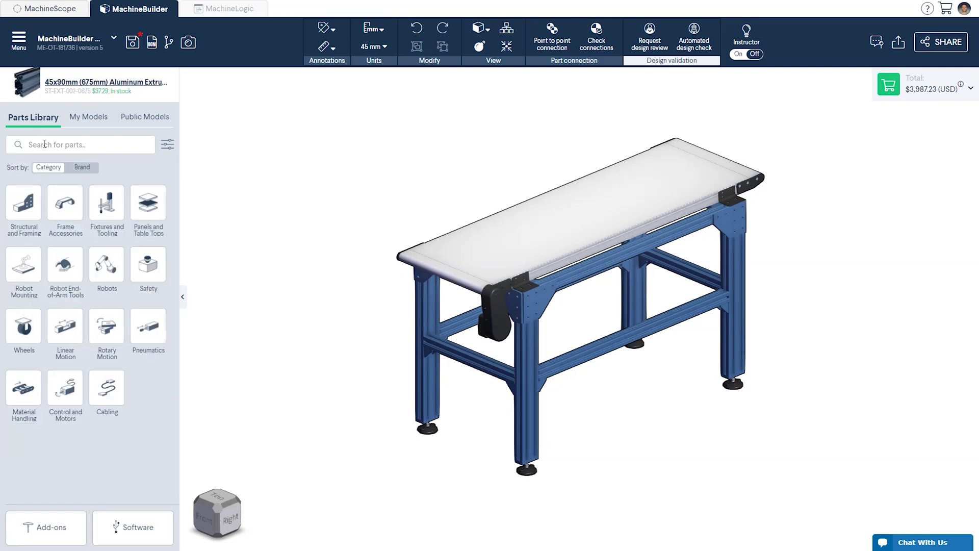
left_click(68, 391)
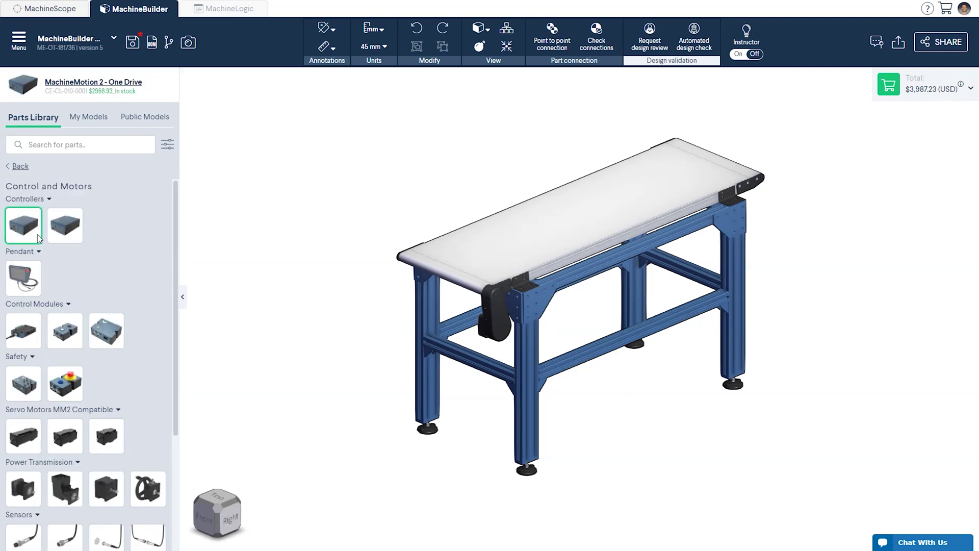
left_click_drag(38, 238, 610, 263)
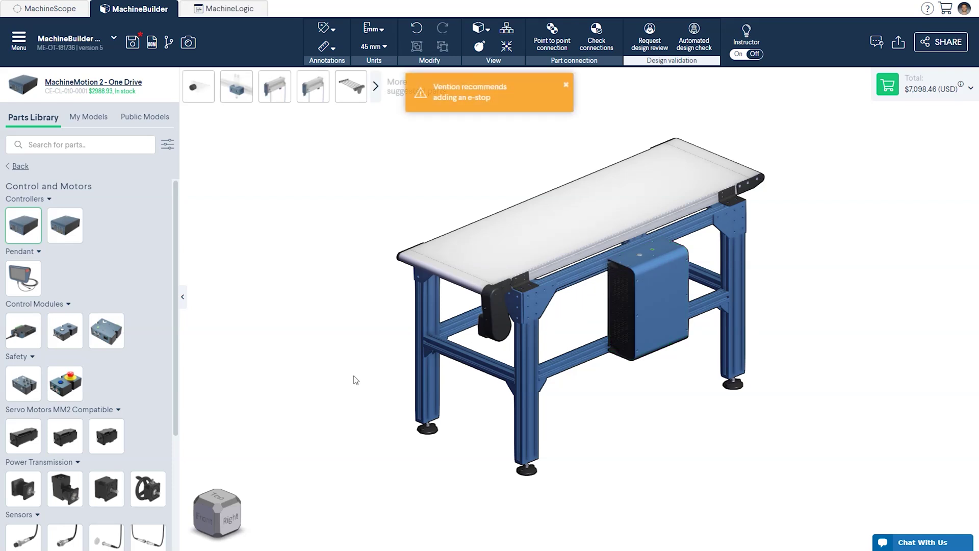
Mount an E-Stop and Reset Module 2 on each long side of the frame, beneath the belt and beside a leg
left_click(73, 392)
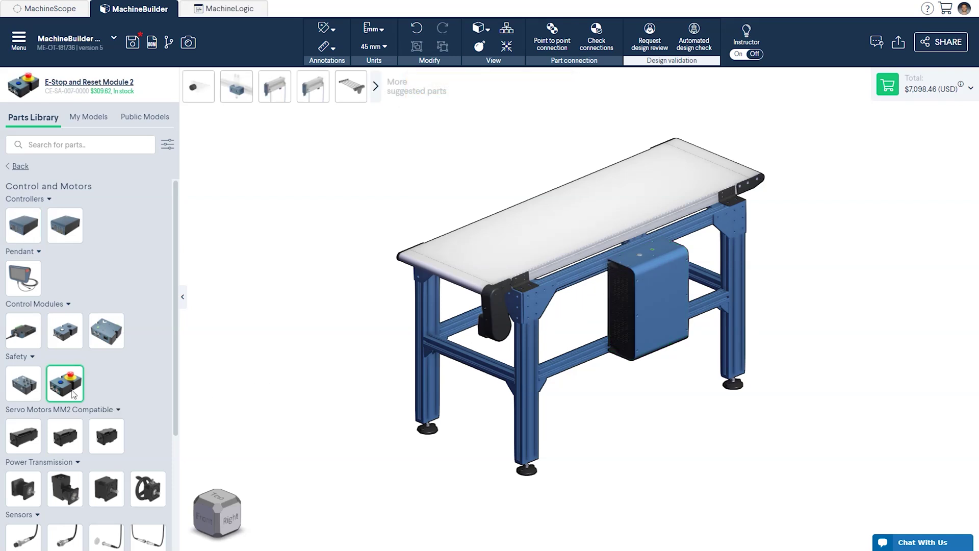
left_click_drag(73, 392, 561, 285)
middle_click_drag(519, 308, 773, 219)
left_click_drag(65, 383, 404, 242)
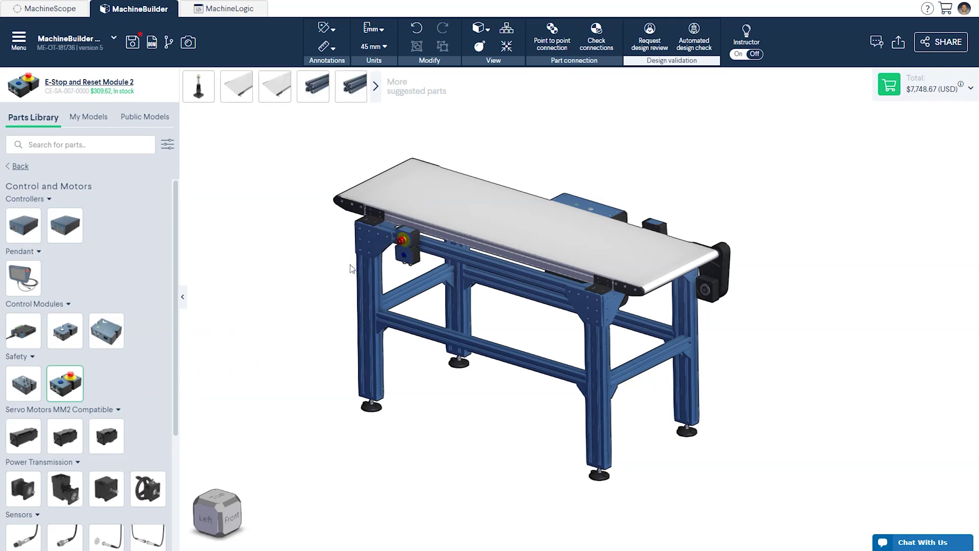
Attach a 157mm NEMA 34 stepper servo motor to the motor mount at the end of the conveyor
left_click(76, 237)
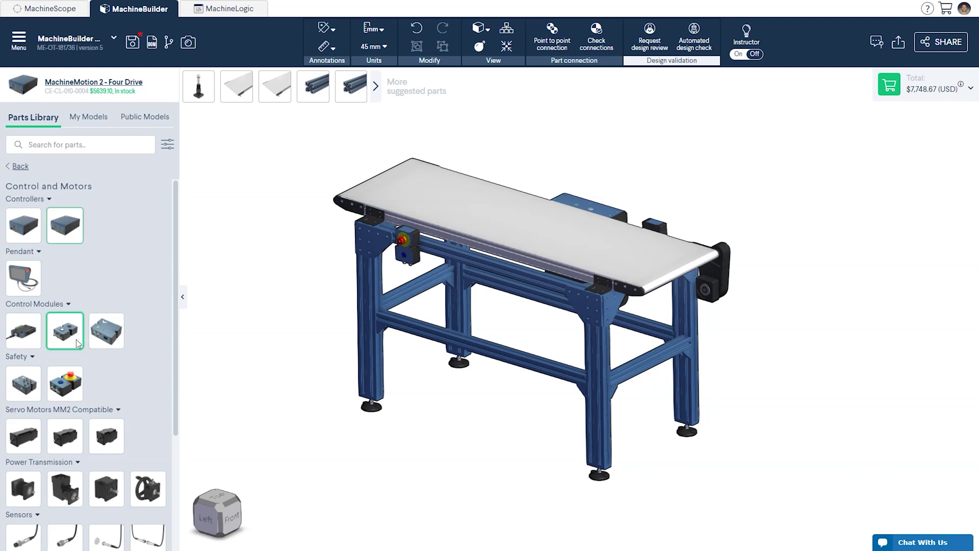
left_click(32, 445)
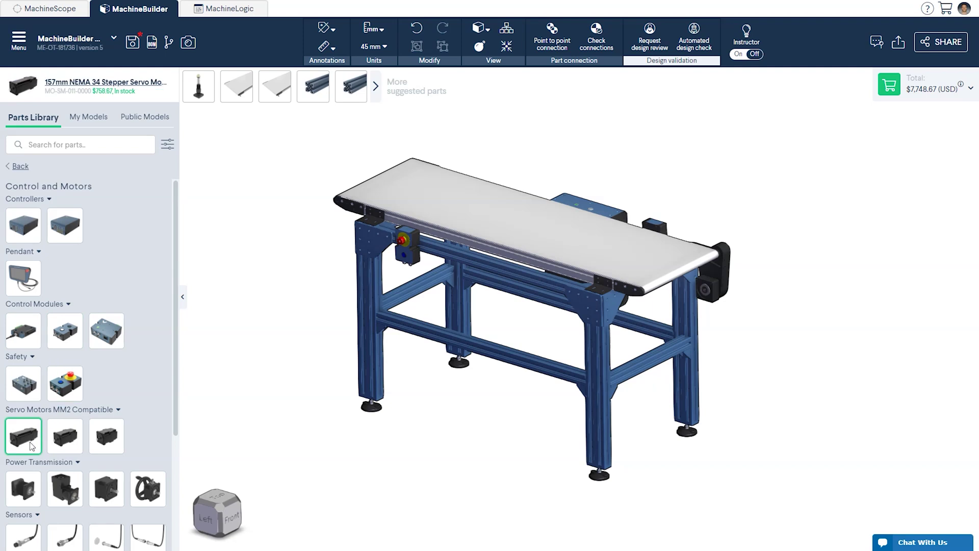
left_click_drag(32, 446, 705, 294)
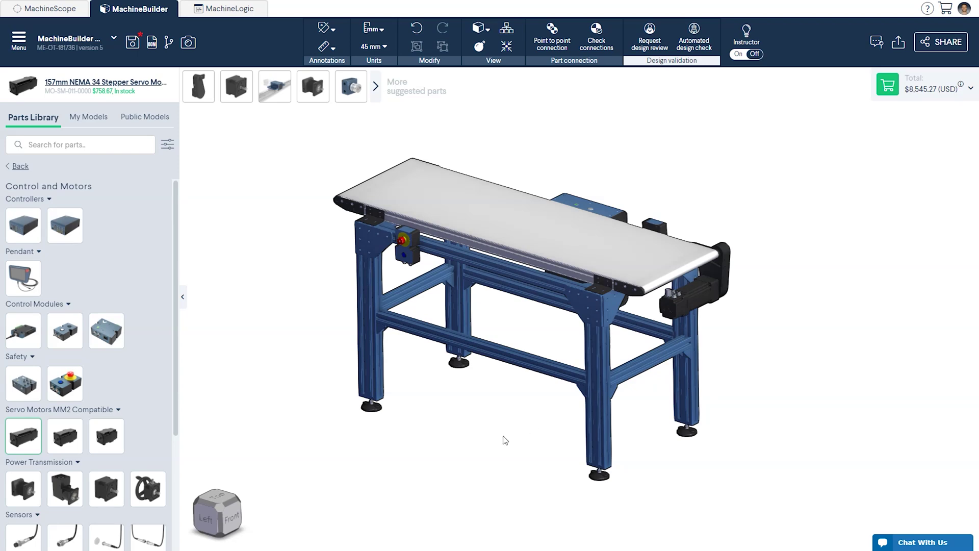
left_click(219, 509)
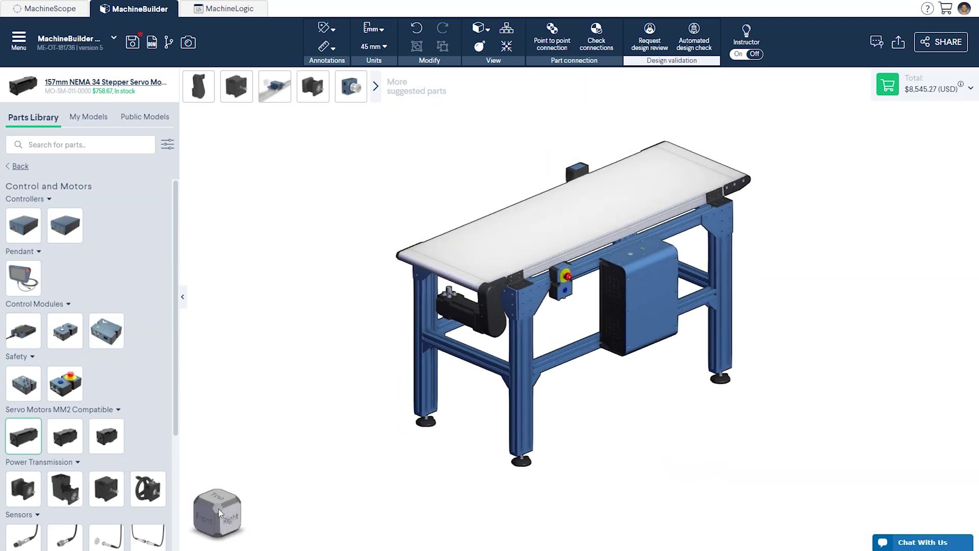